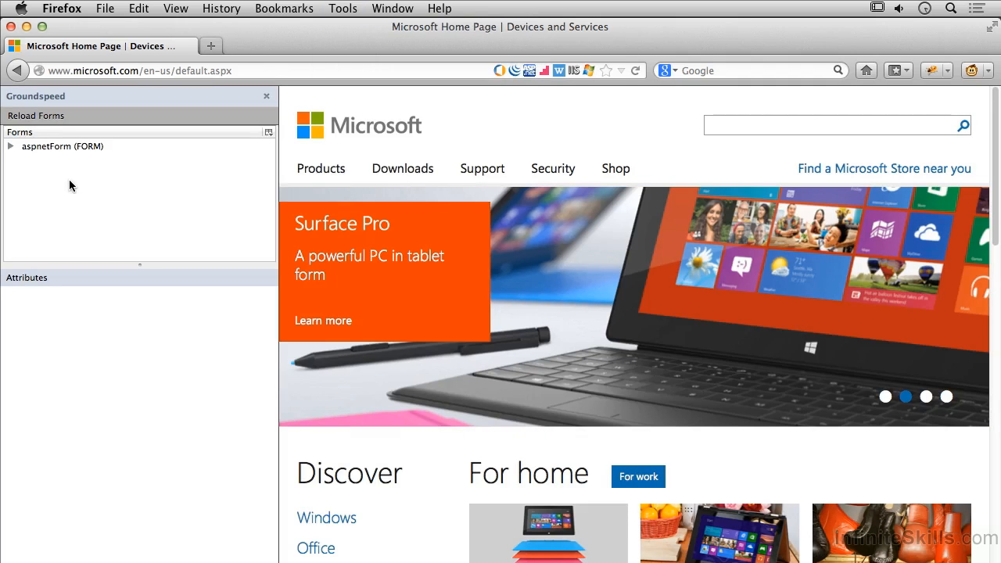
Examine the attributes of aspnetForm's hidden fields, its q search field and its searchButton element.
click(10, 146)
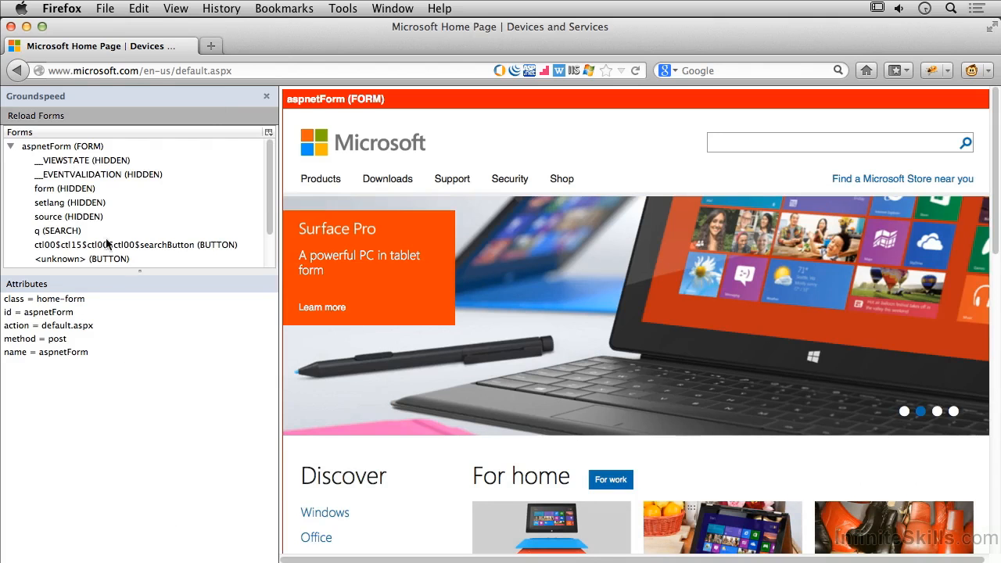
click(11, 148)
click(11, 148)
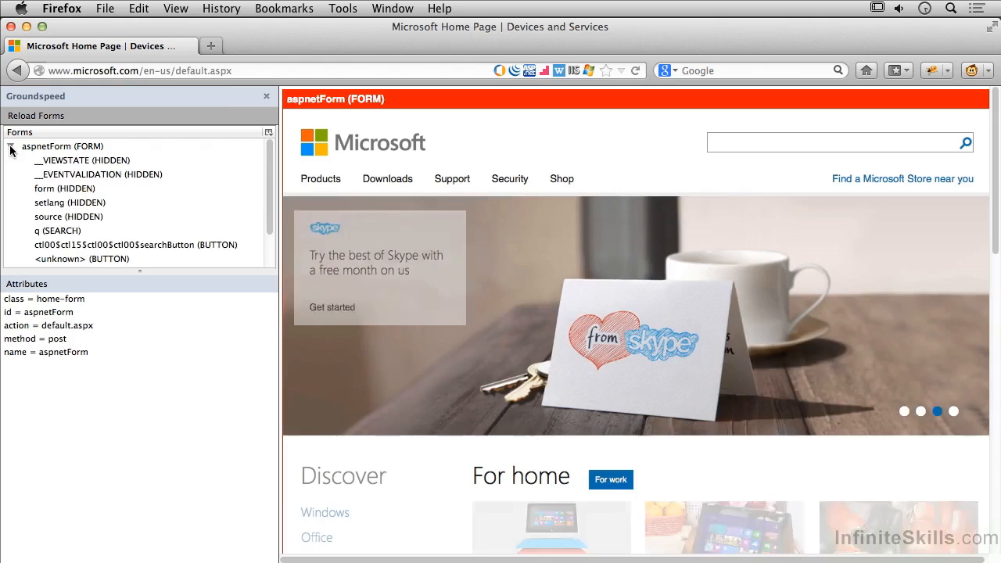
click(92, 161)
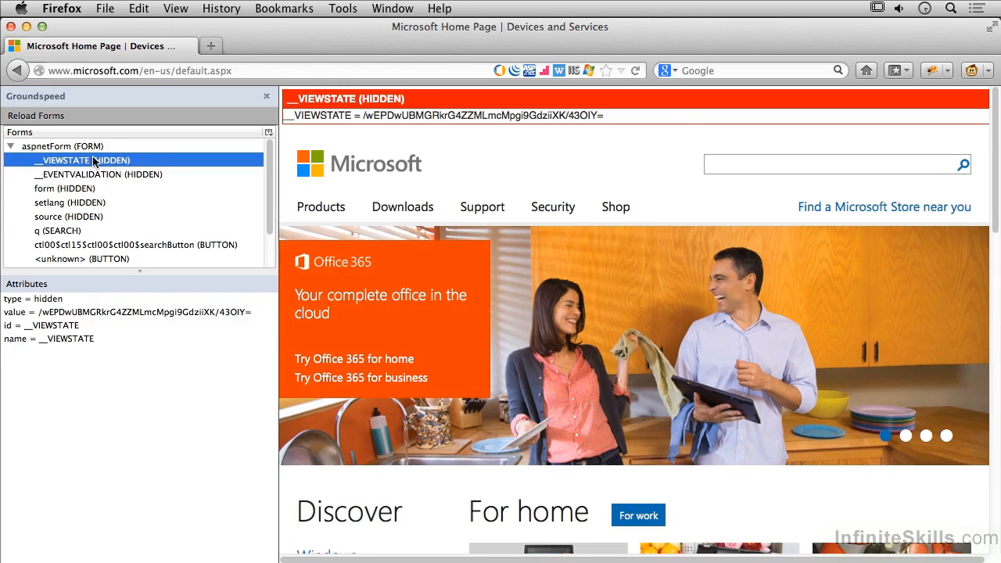
click(134, 174)
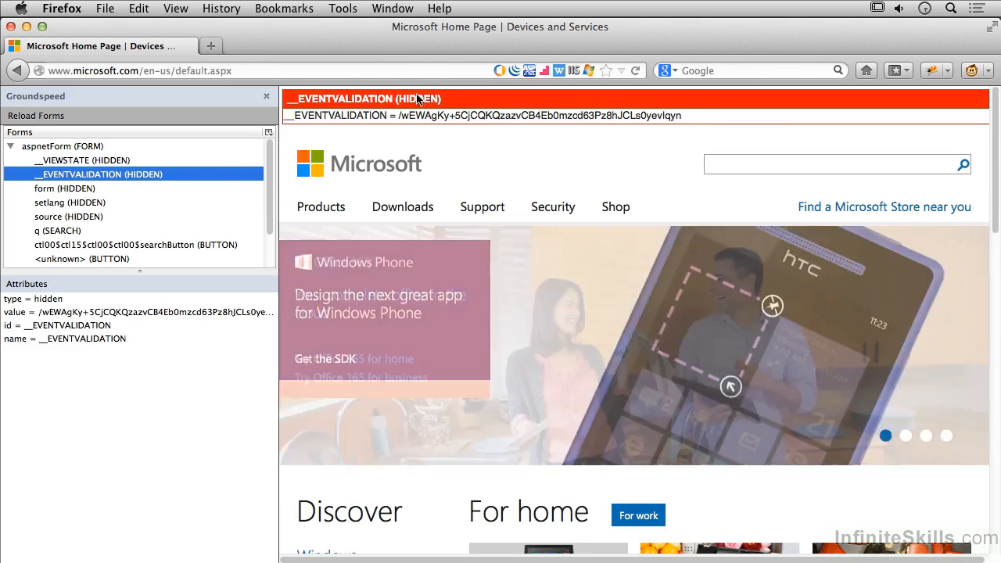
click(92, 190)
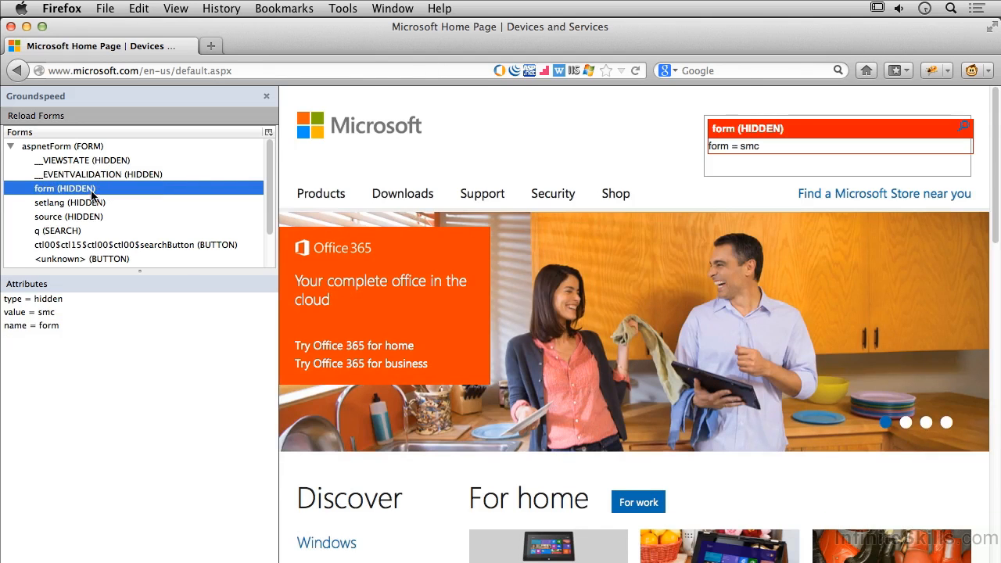
click(92, 205)
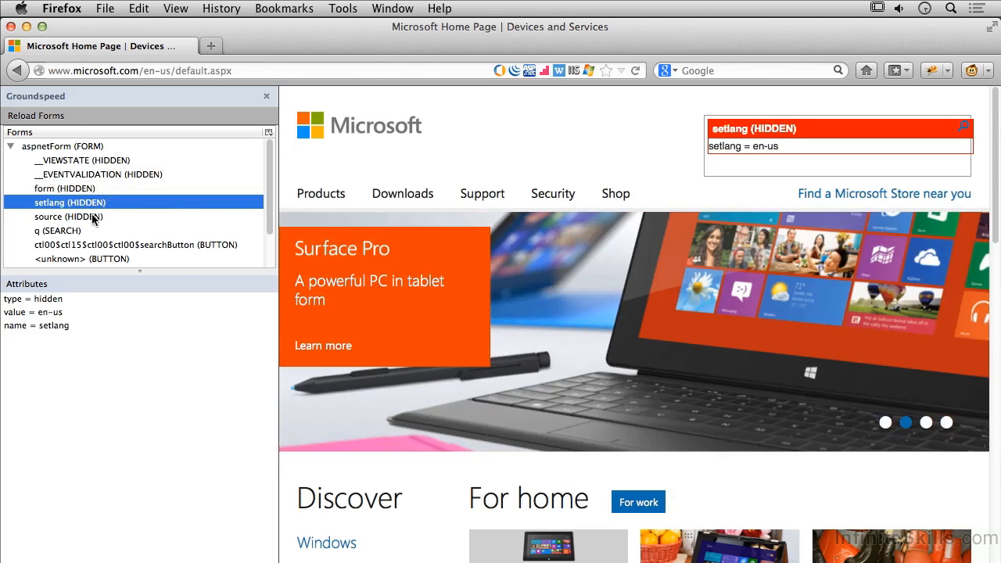
click(91, 215)
click(84, 230)
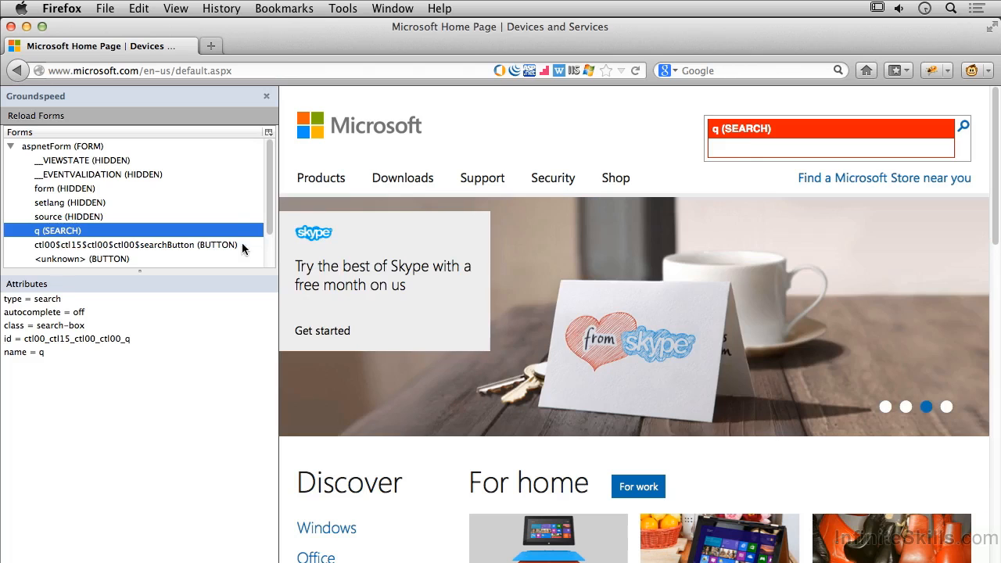
click(162, 245)
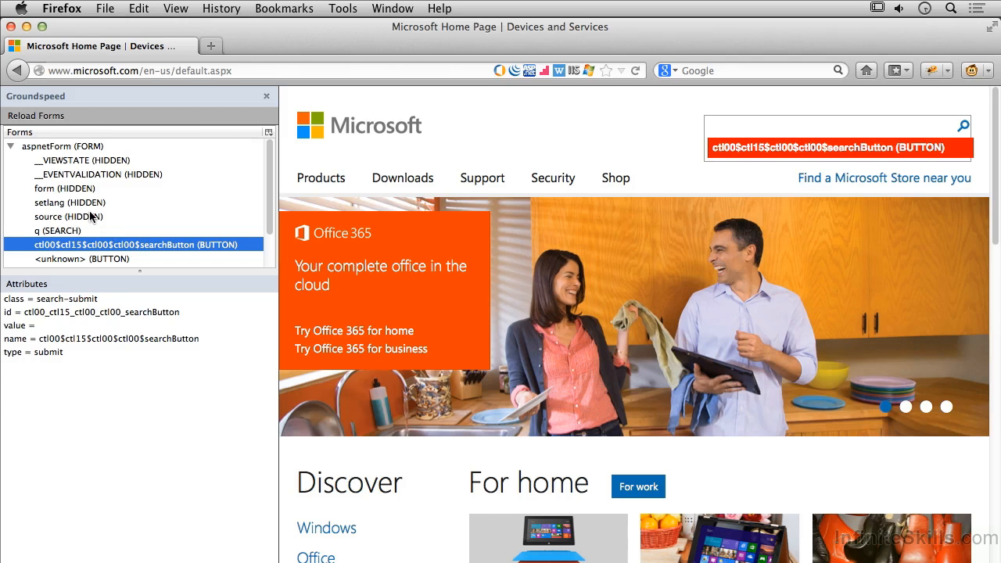
Remove the hidden element named form from aspnetForm.
click(98, 188)
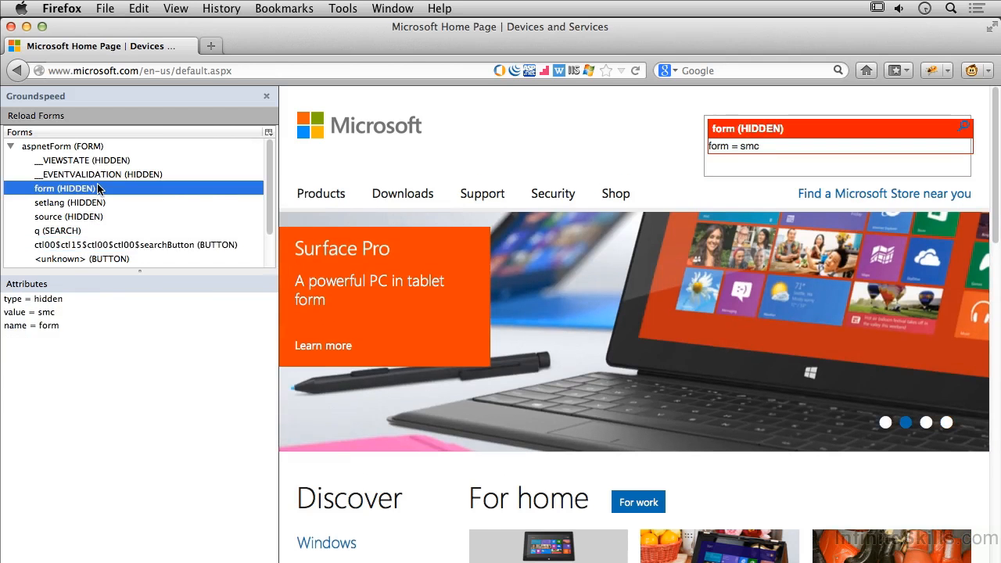
right_click(98, 189)
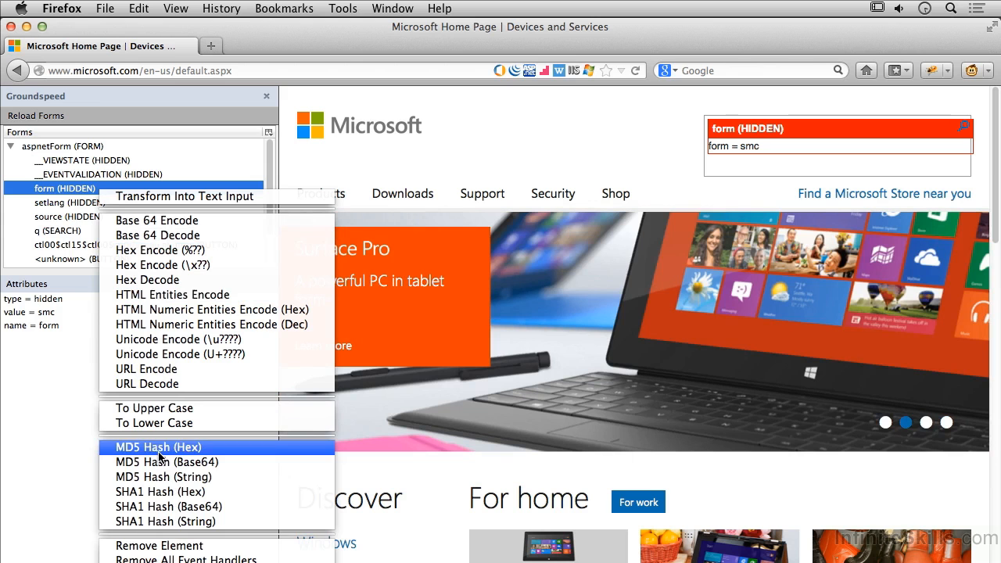
click(190, 546)
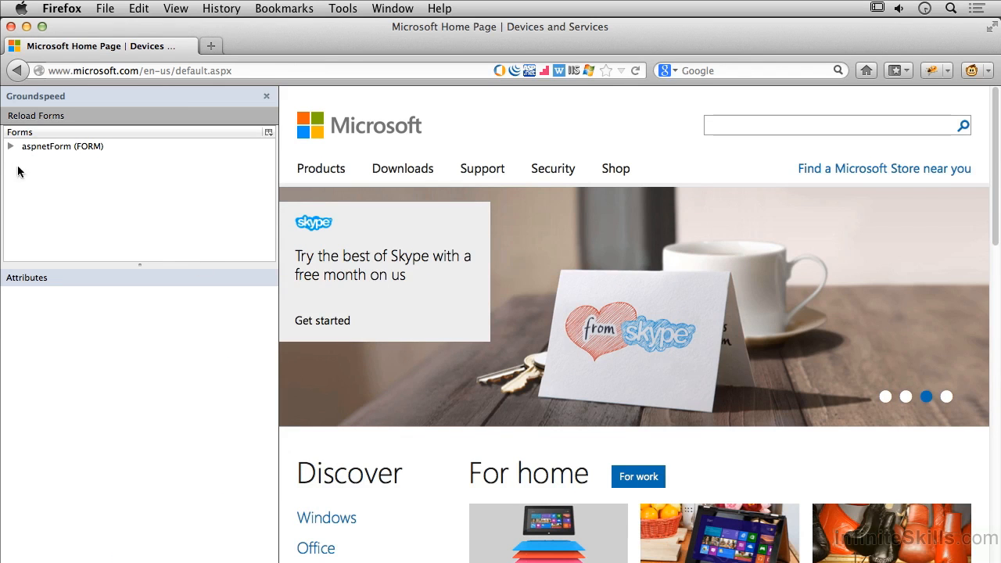
Remove the hidden setlang element from aspnetForm.
click(9, 146)
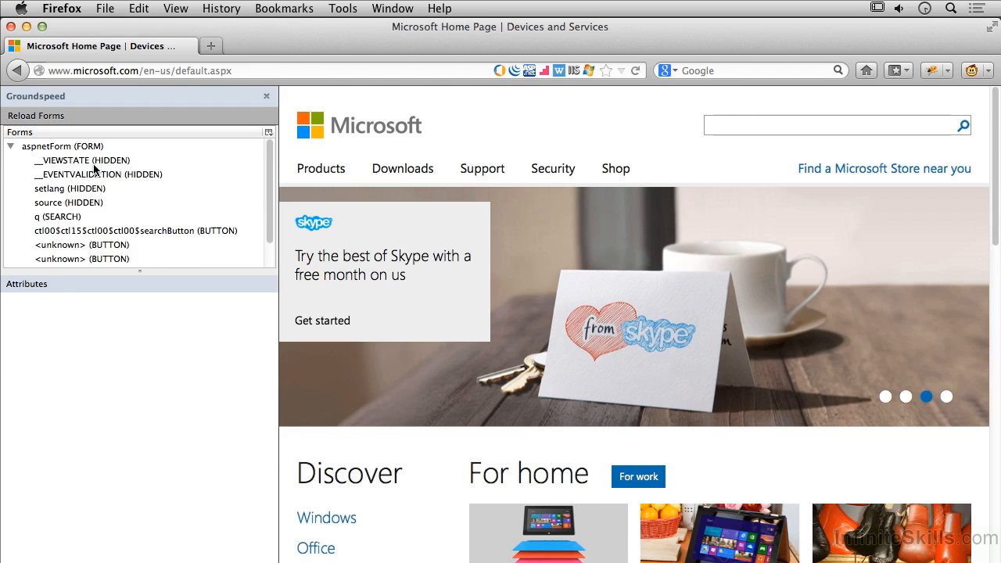
click(96, 161)
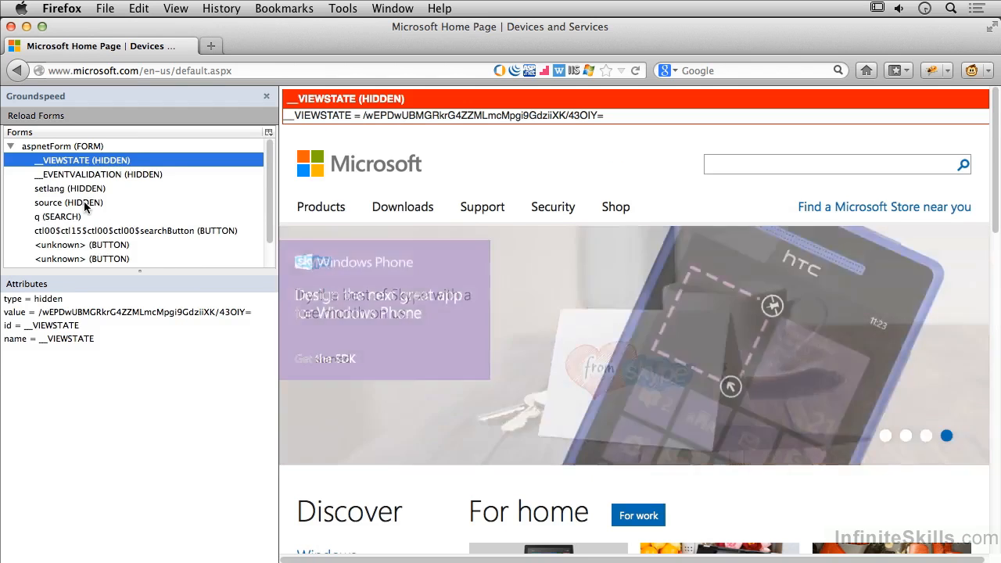
click(99, 192)
right_click(99, 193)
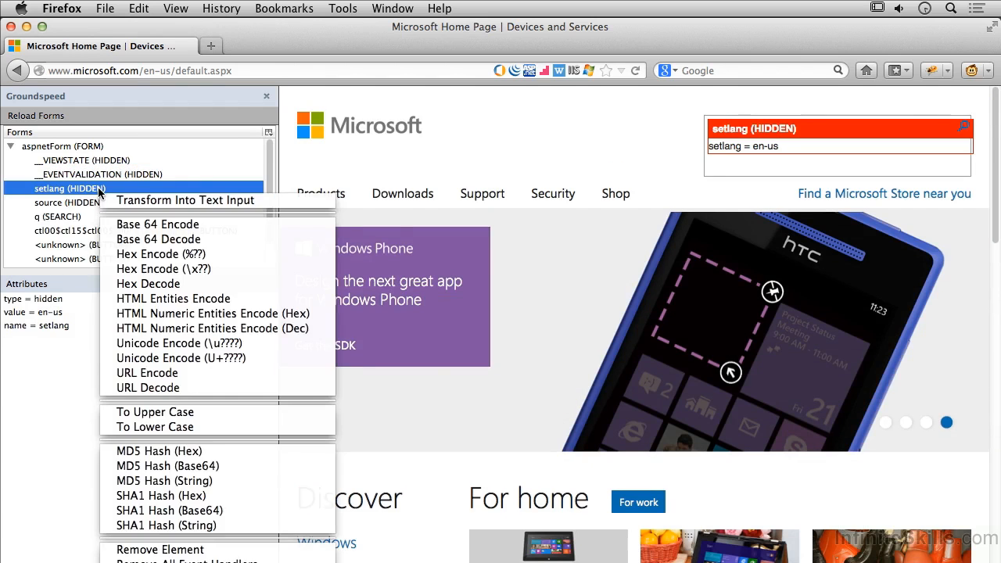
click(164, 549)
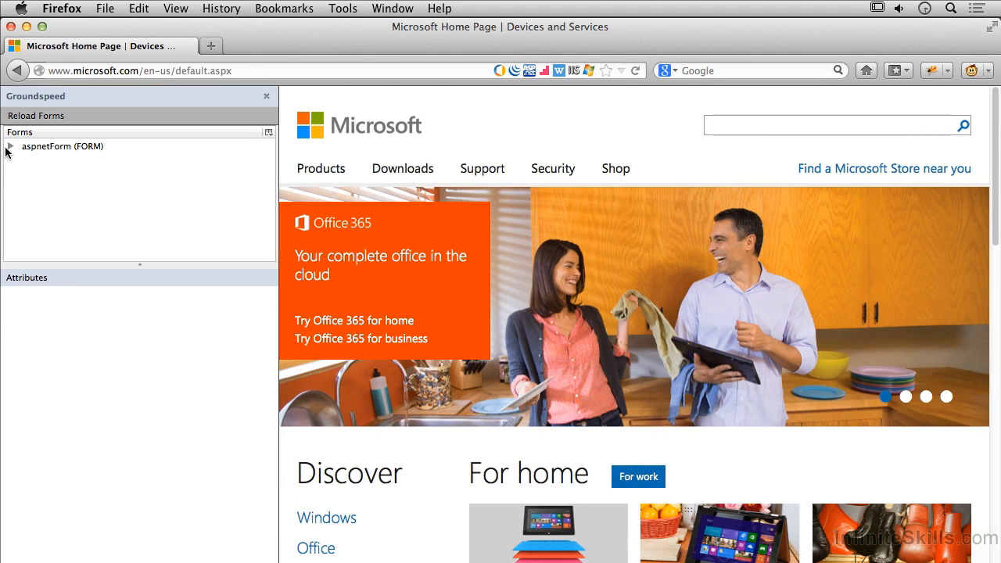
Check aspnetForm's remaining elements and search Microsoft.com for "windows 7" with the modified form.
click(9, 147)
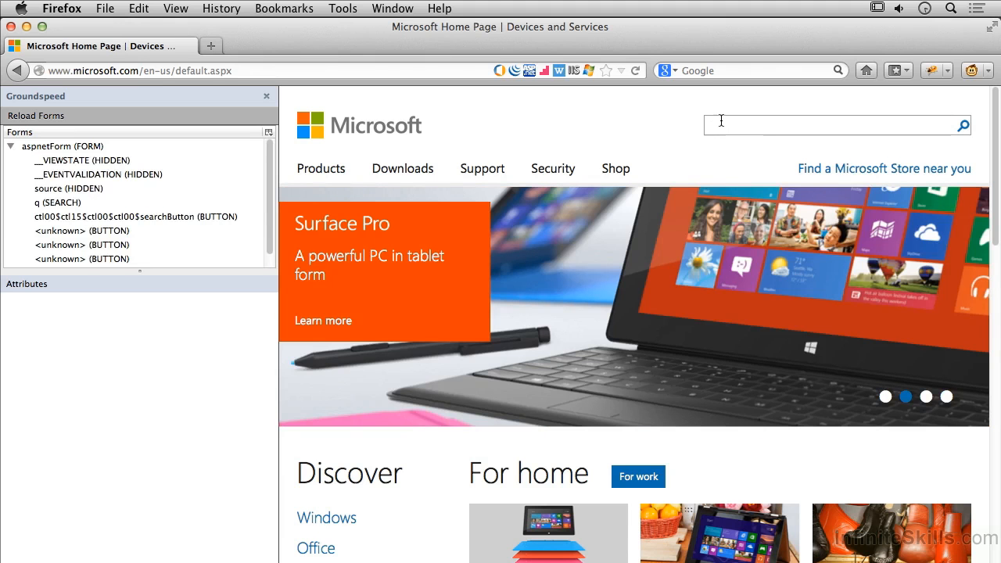
click(721, 121)
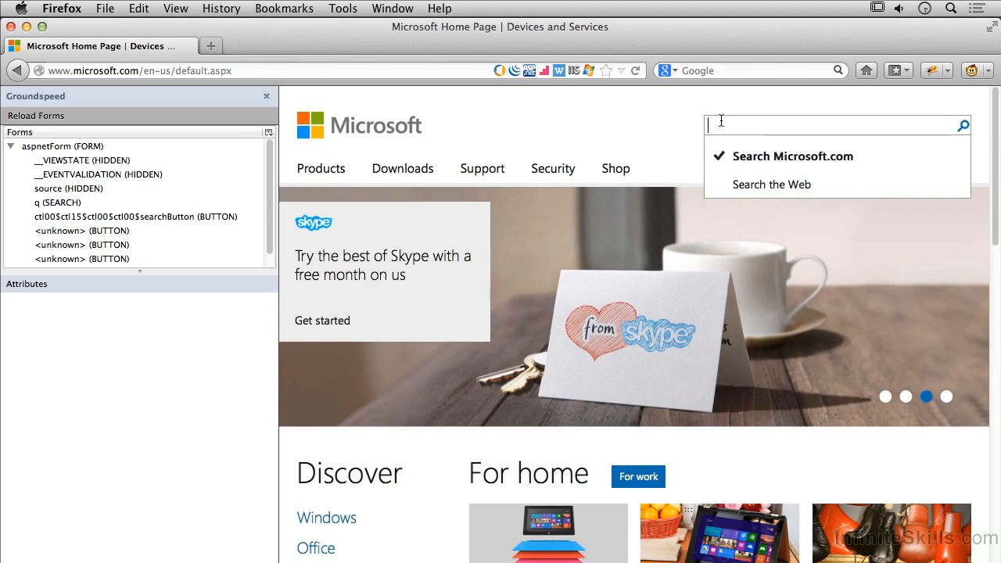
text(windows 7)
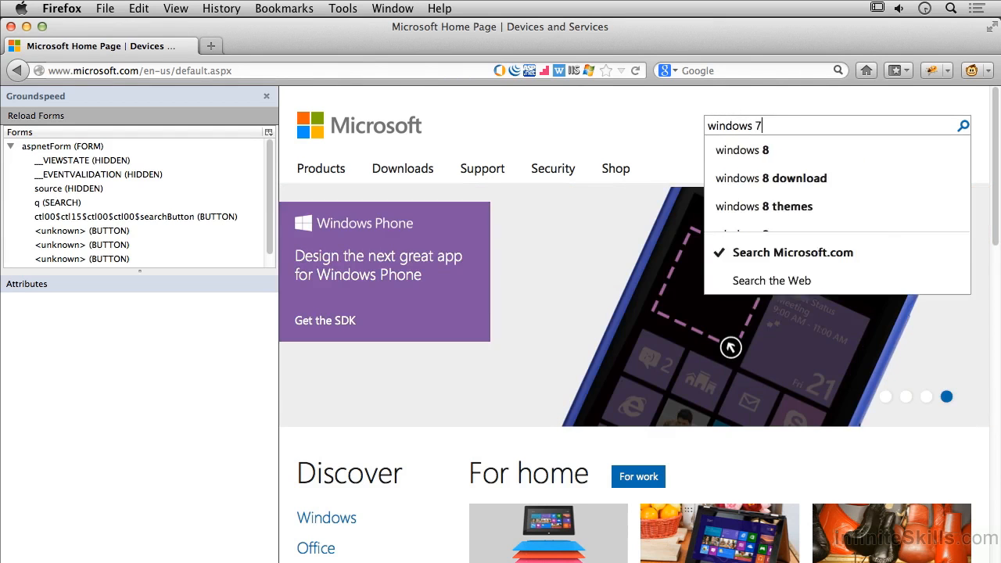
key(Return)
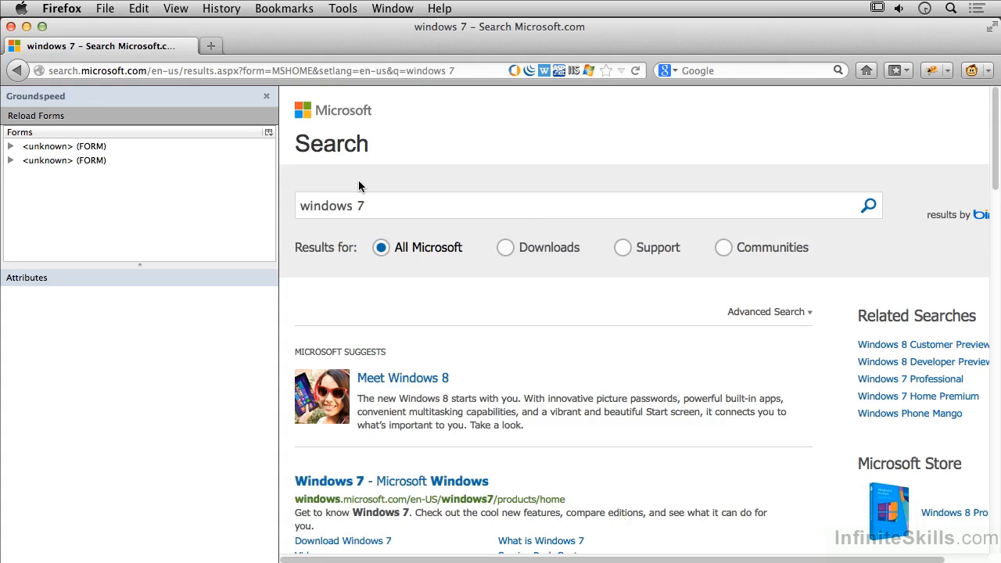
Return to the Microsoft home page and remove the ctl00$ctl15$ctl00$ctl00$searchButton element from aspnetForm.
click(18, 69)
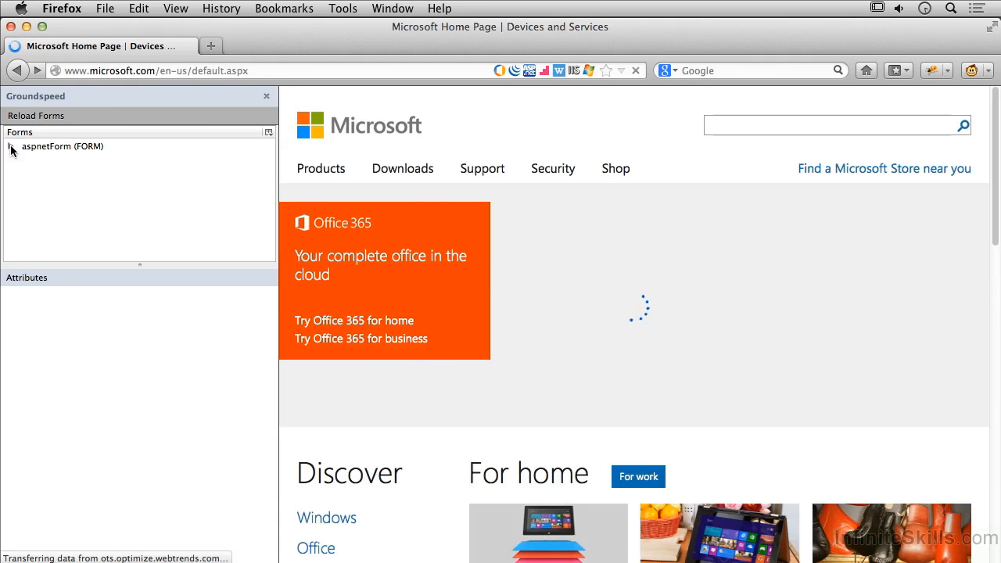
click(10, 146)
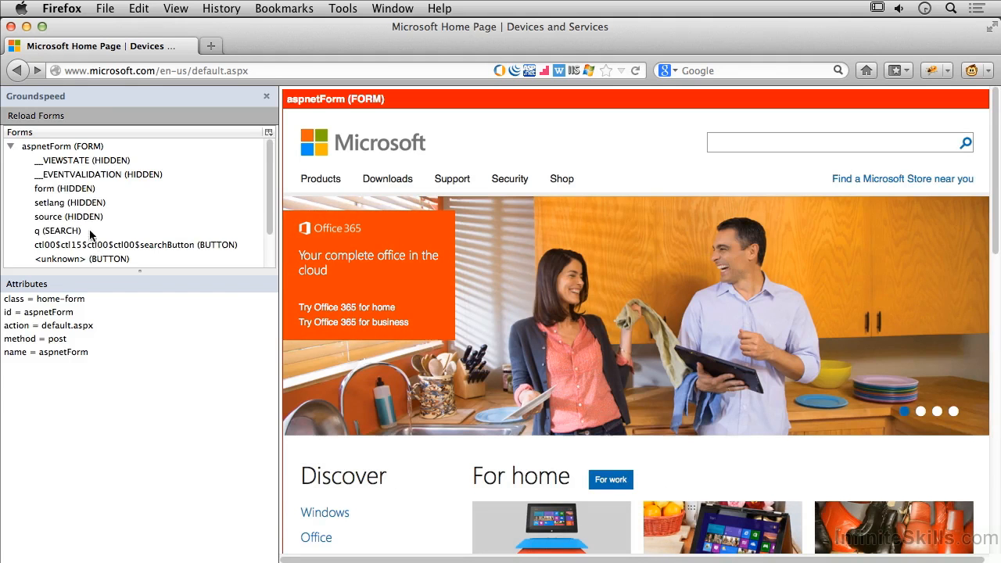
click(117, 246)
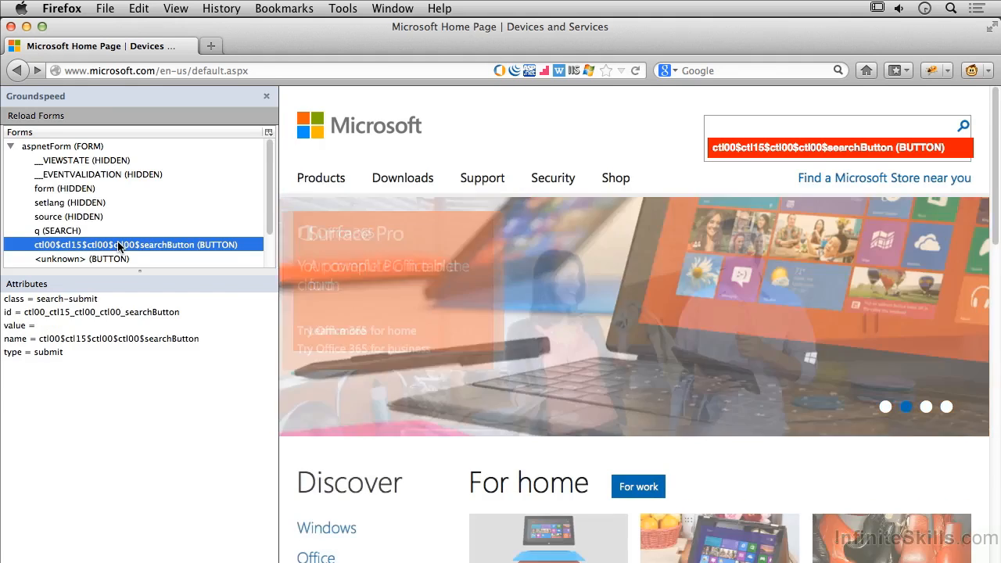
right_click(118, 247)
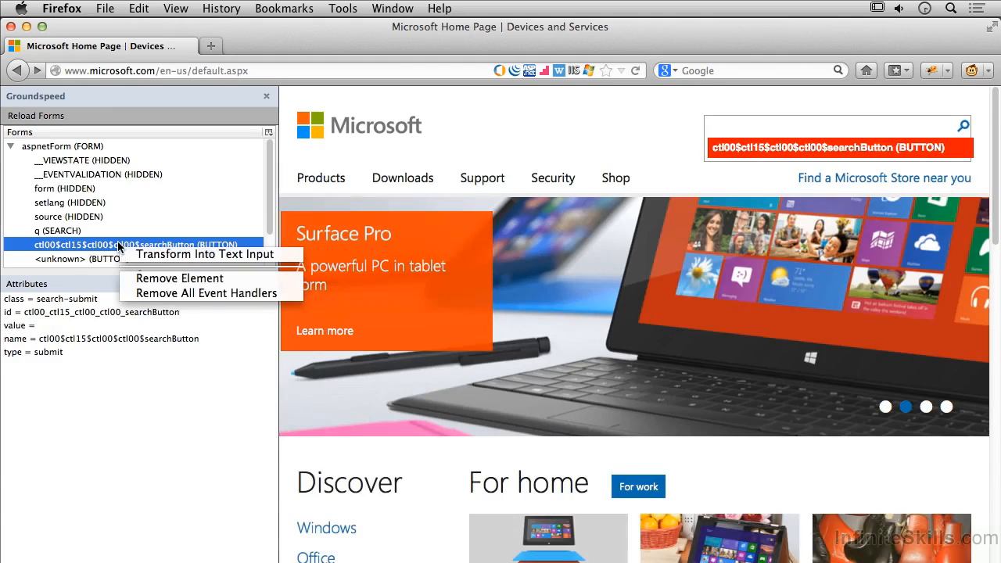
click(163, 278)
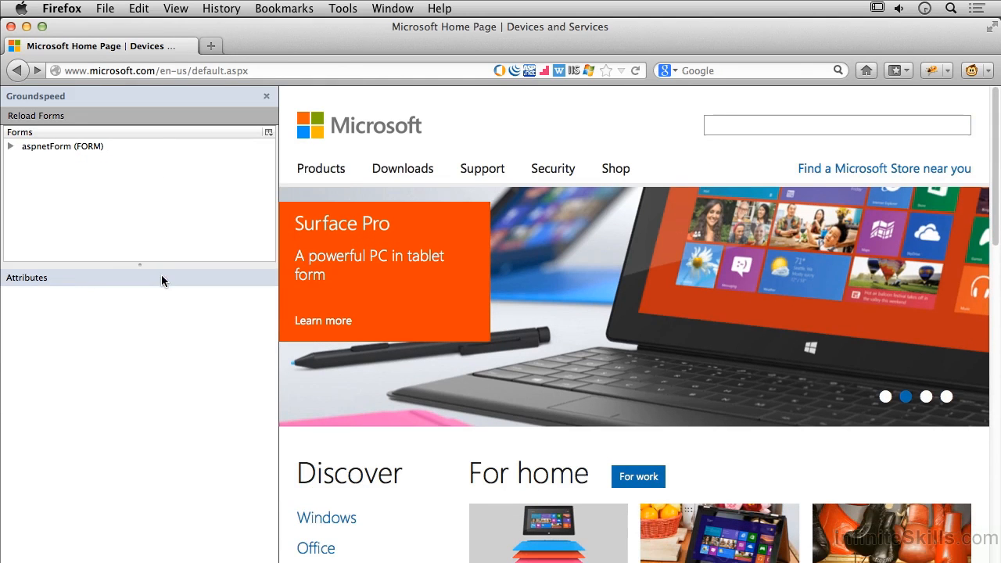
click(950, 126)
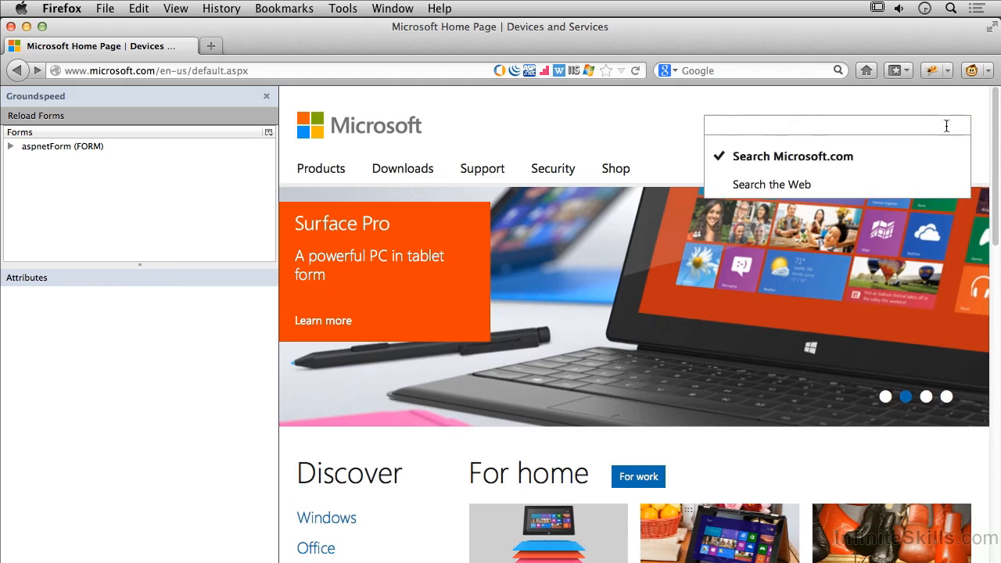
Set the type attribute of aspnetForm's hidden setlang field to viewable and check the field on the page.
click(11, 147)
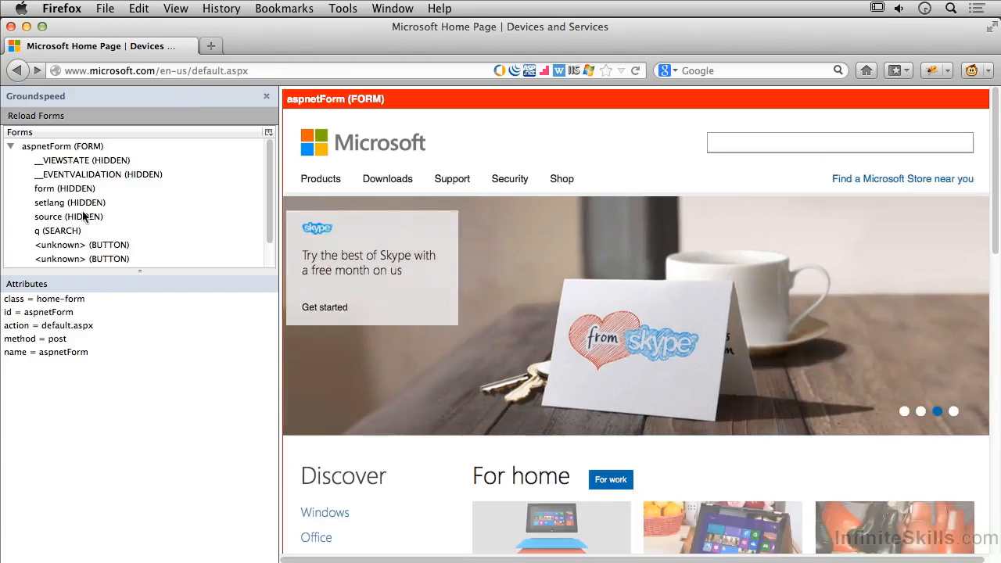
scroll(106, 247, down, 2)
click(104, 234)
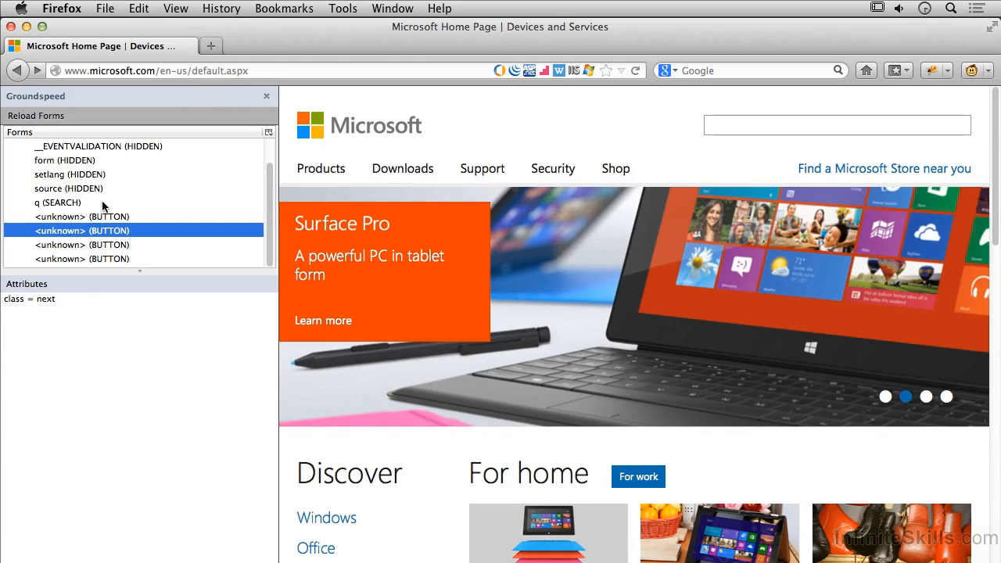
scroll(102, 205, up, 2)
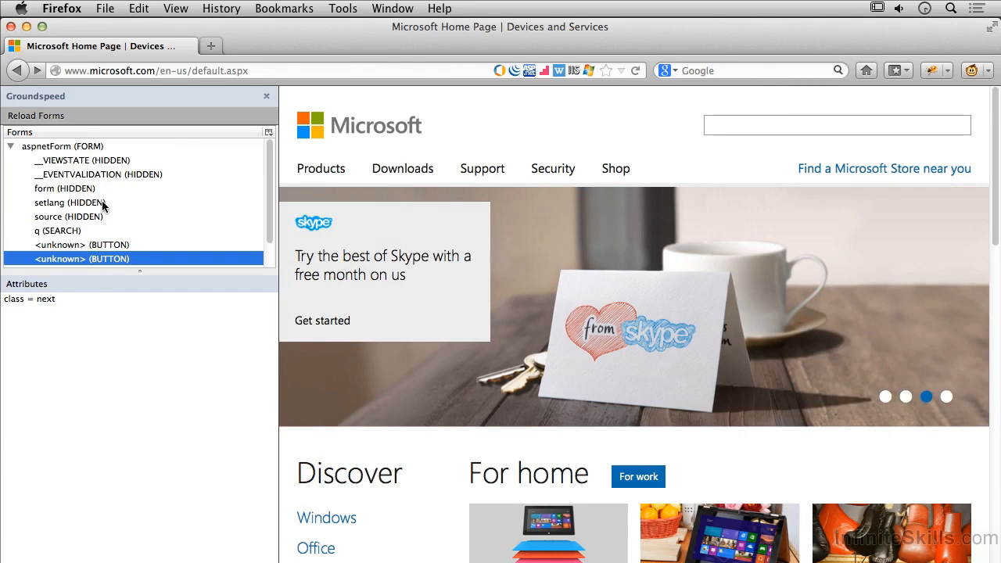
click(90, 204)
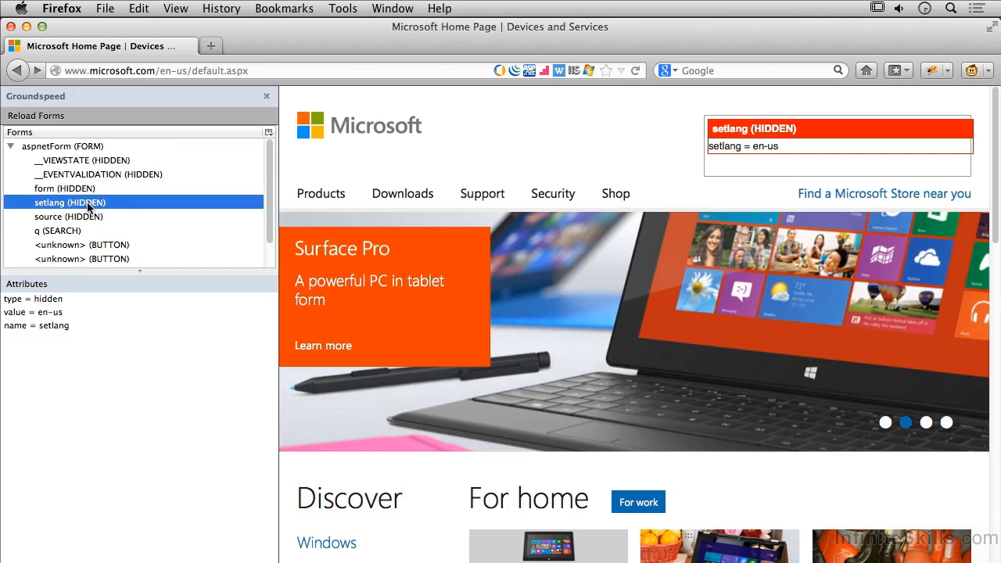
click(29, 300)
right_click(29, 300)
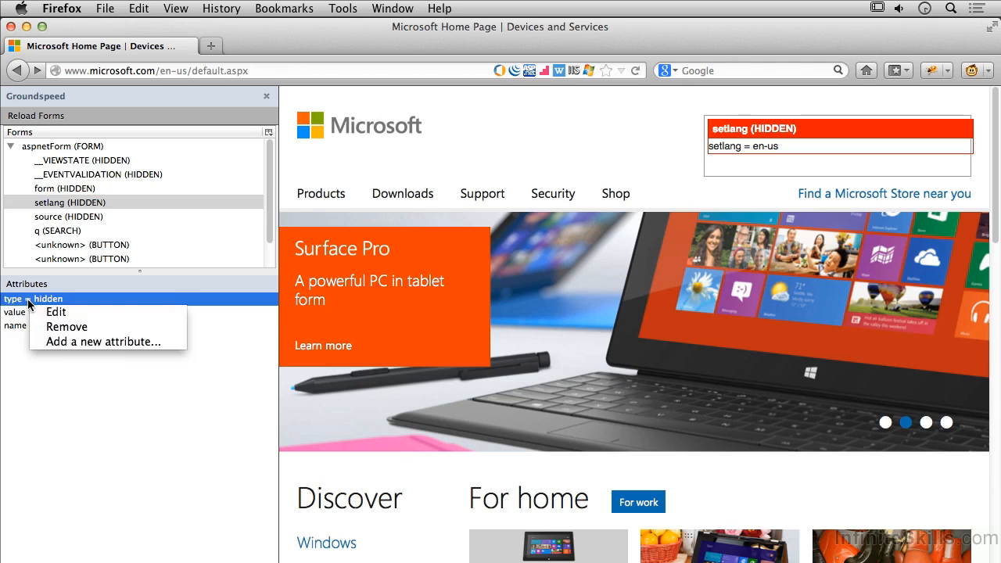
click(63, 314)
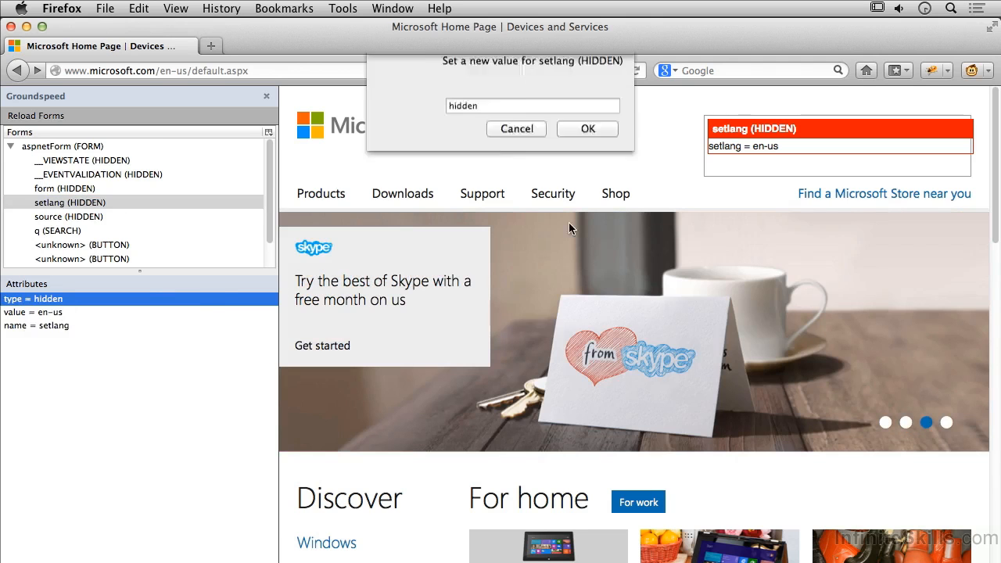
text(viewable)
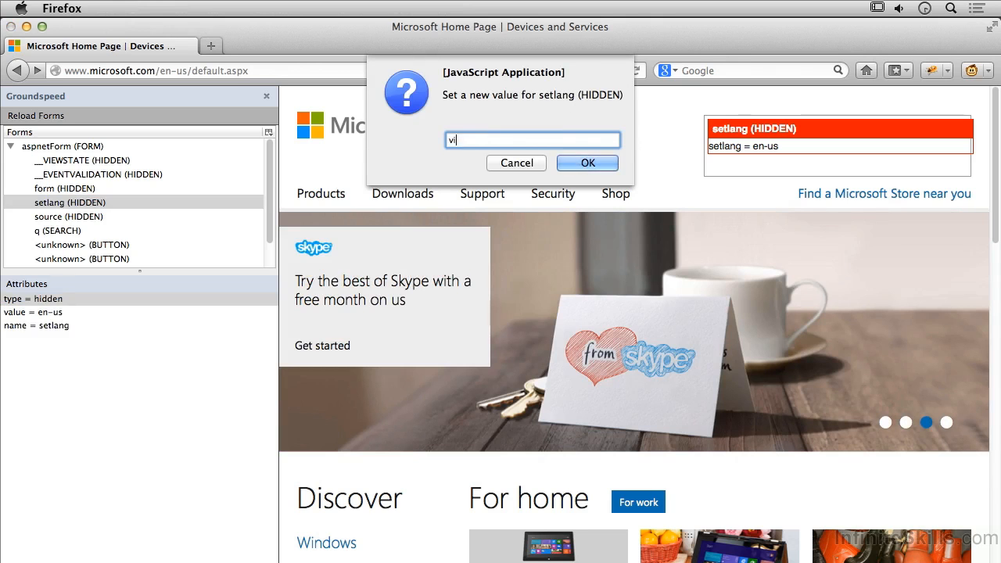
click(592, 163)
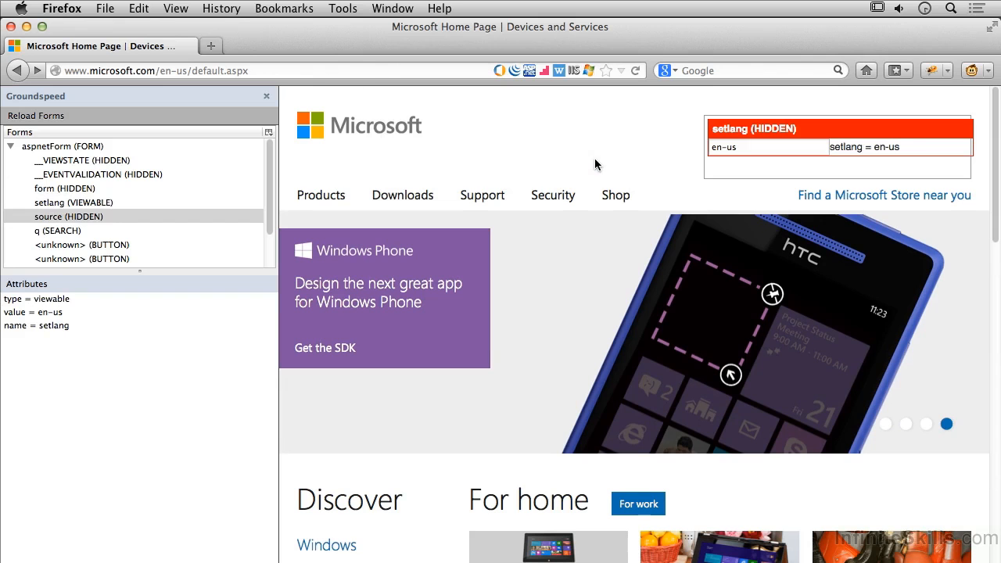
click(57, 156)
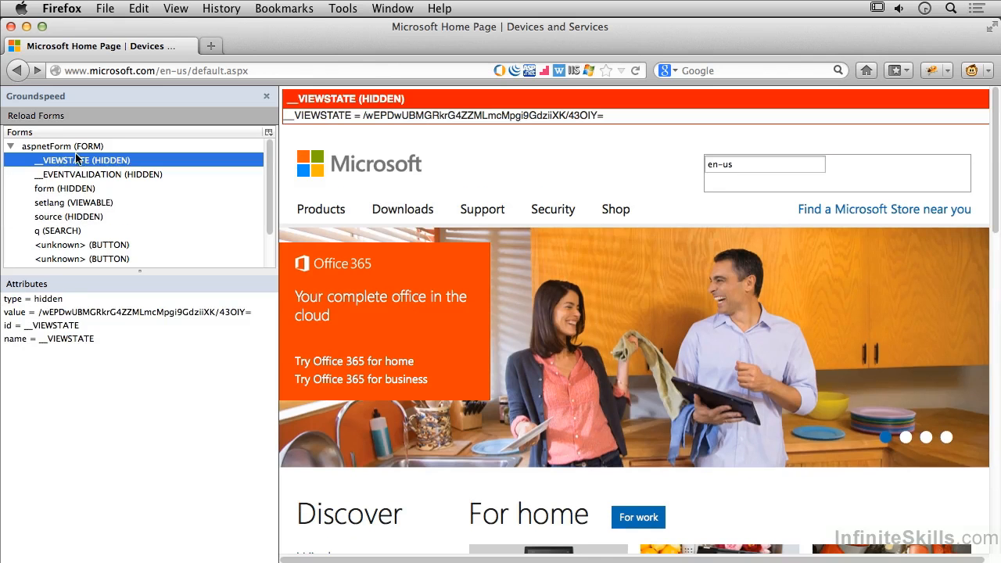
click(752, 165)
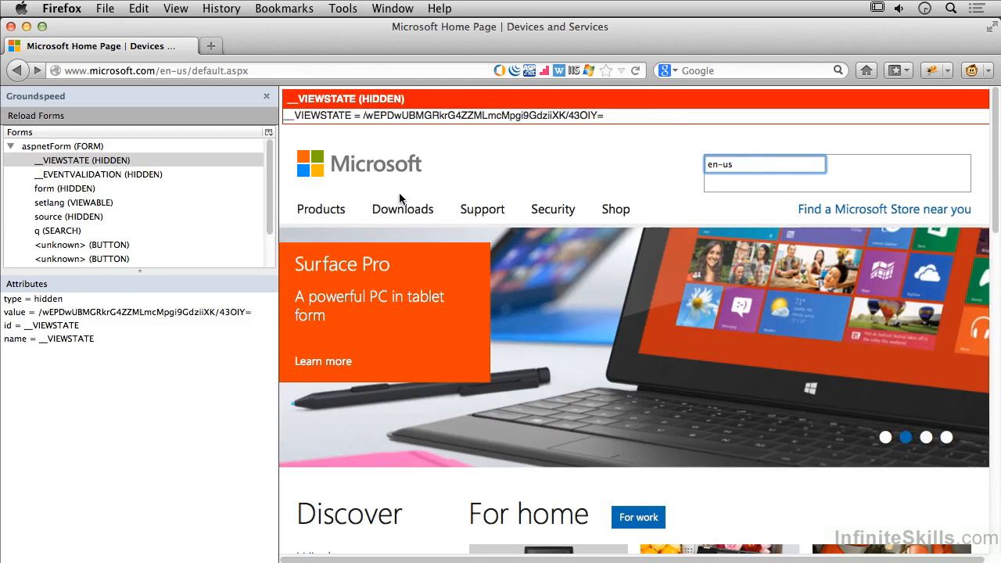
Set the type attribute of the hidden __EVENTVALIDATION field to viewable.
click(114, 173)
right_click(114, 172)
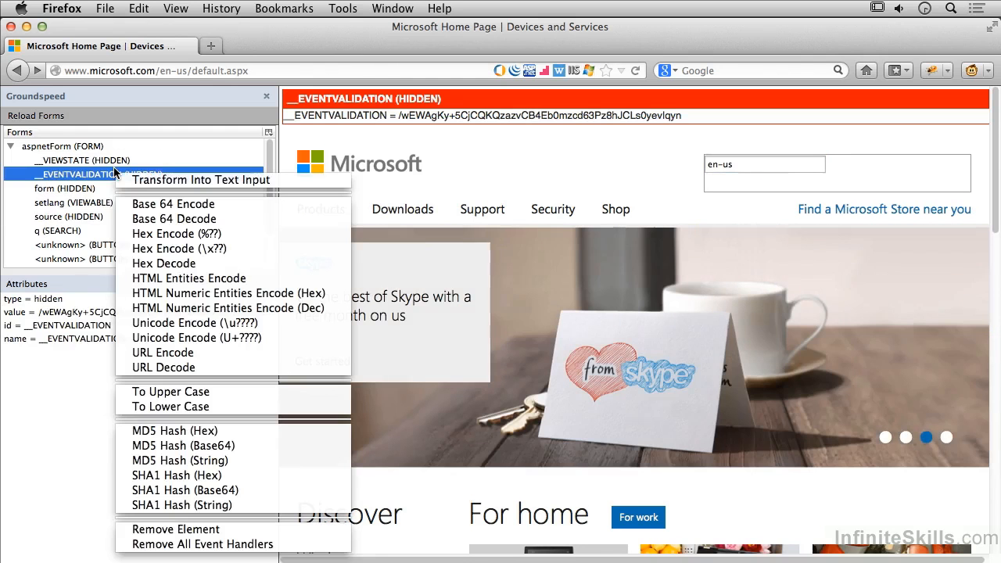
click(58, 382)
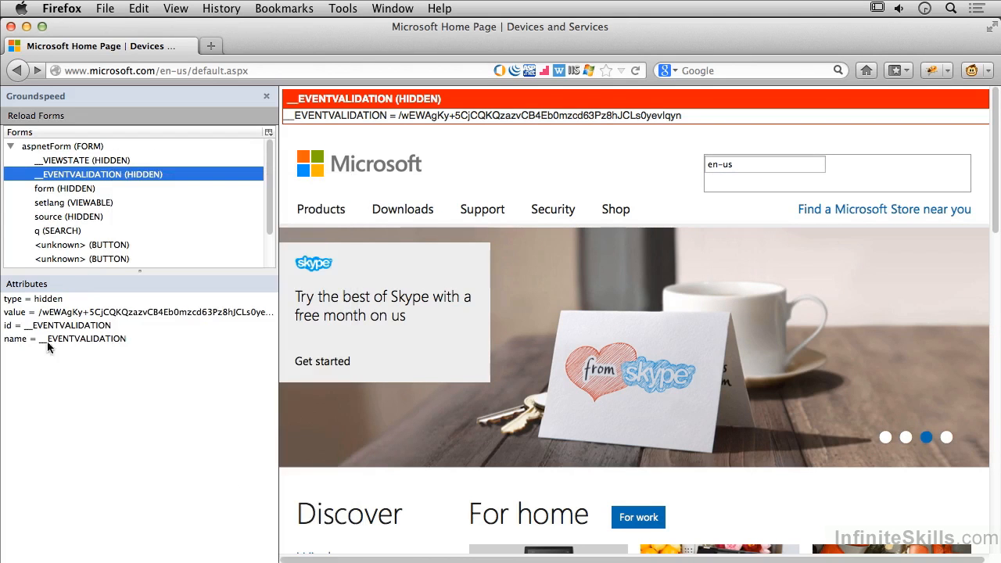
click(50, 299)
right_click(51, 301)
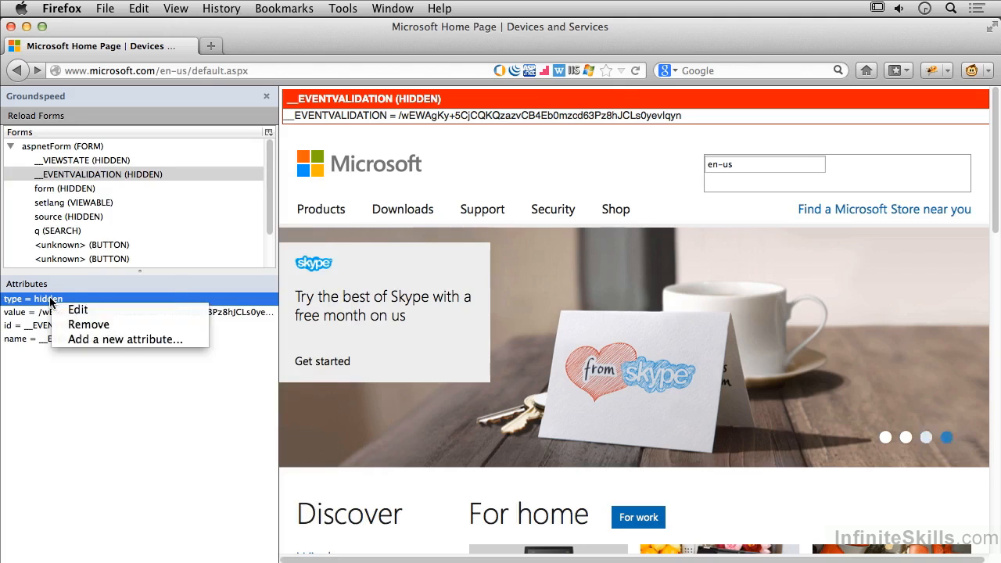
click(92, 311)
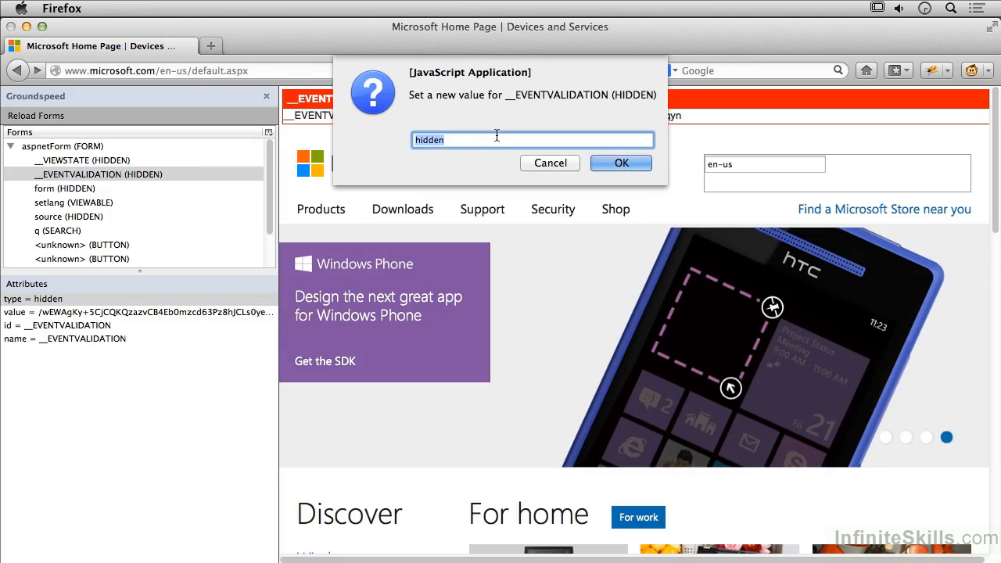
text(viewable)
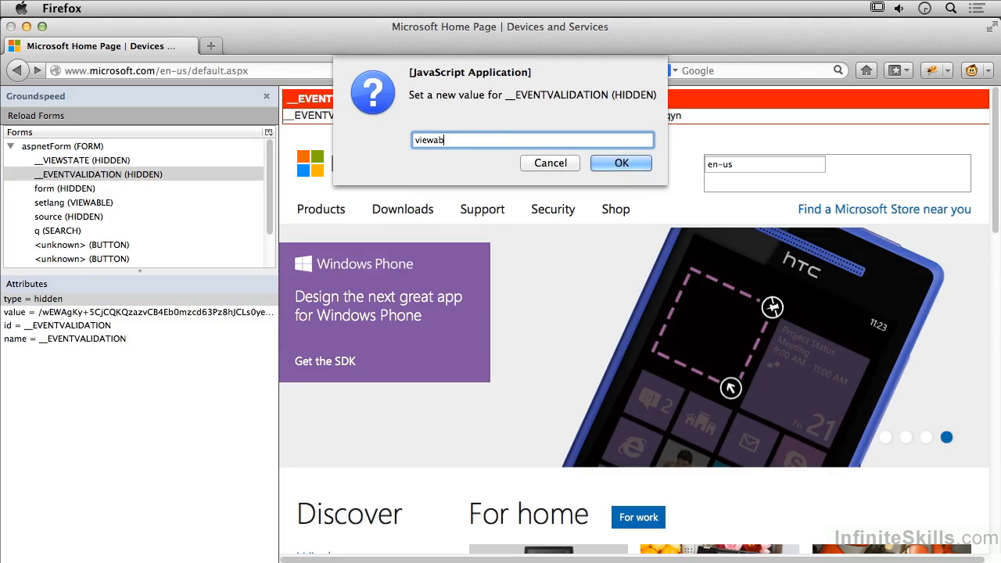
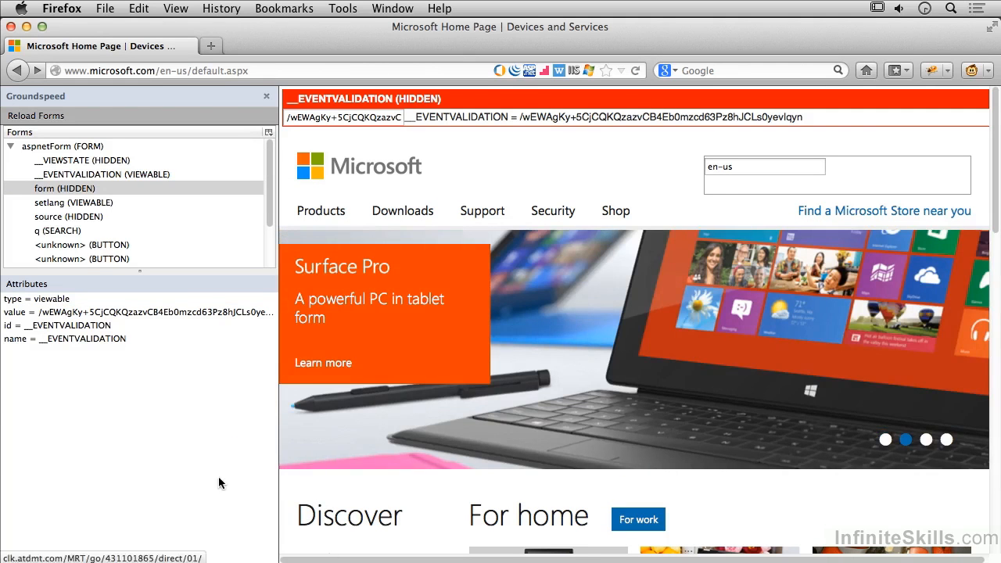
Inspect aspnetForm and its viewable __EVENTVALIDATION field, and select the field's whole value on the page.
click(75, 147)
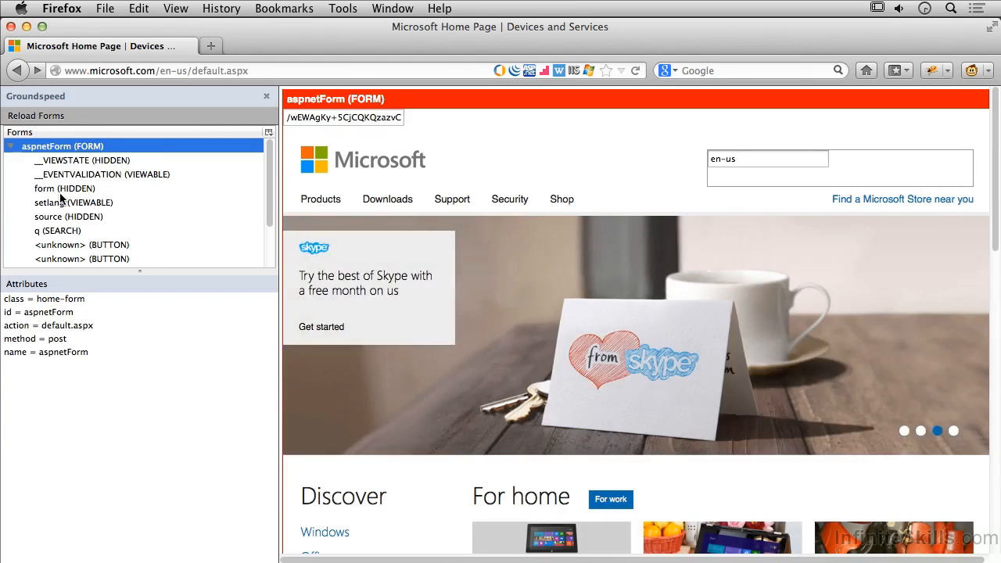
click(87, 175)
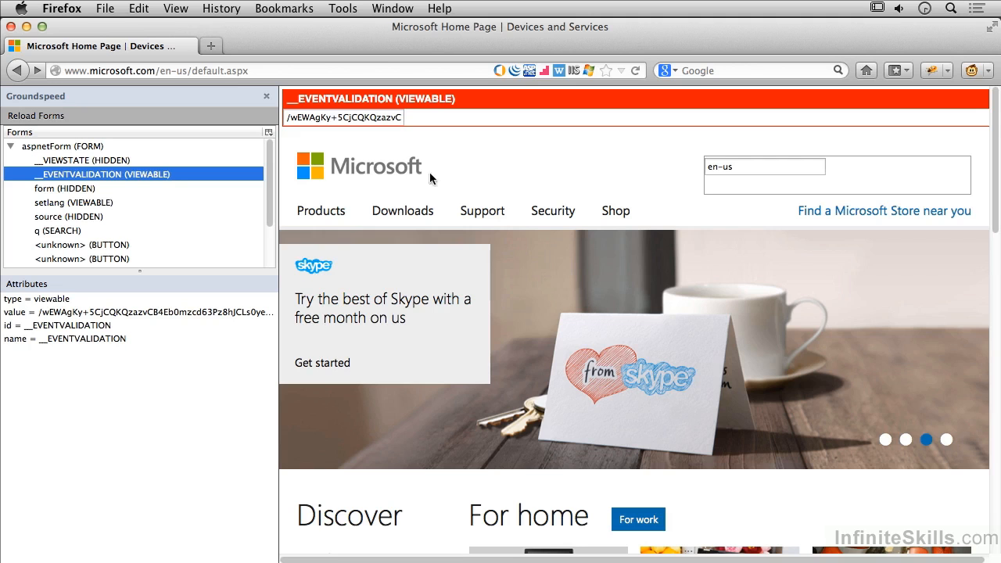
drag(290, 115, 435, 120)
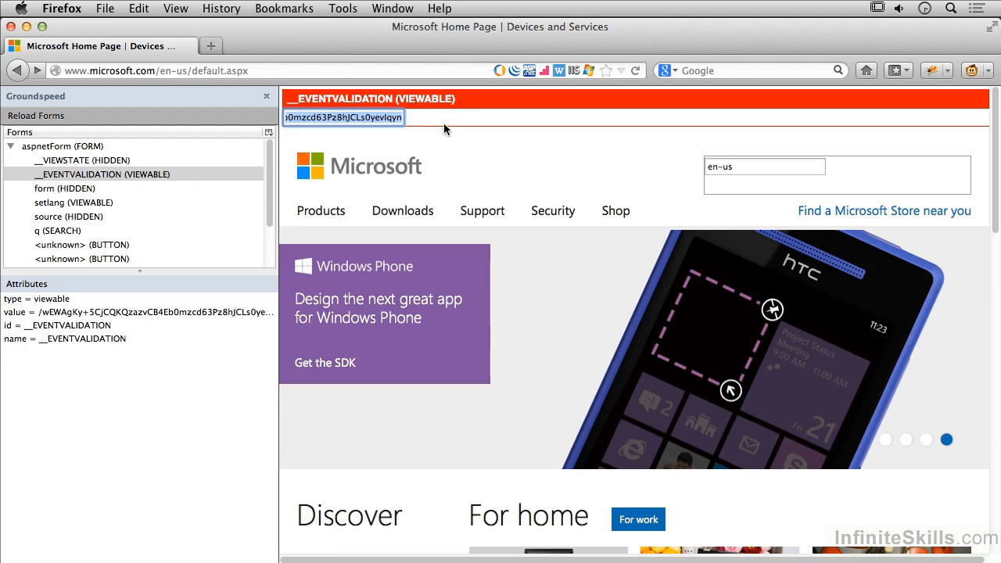
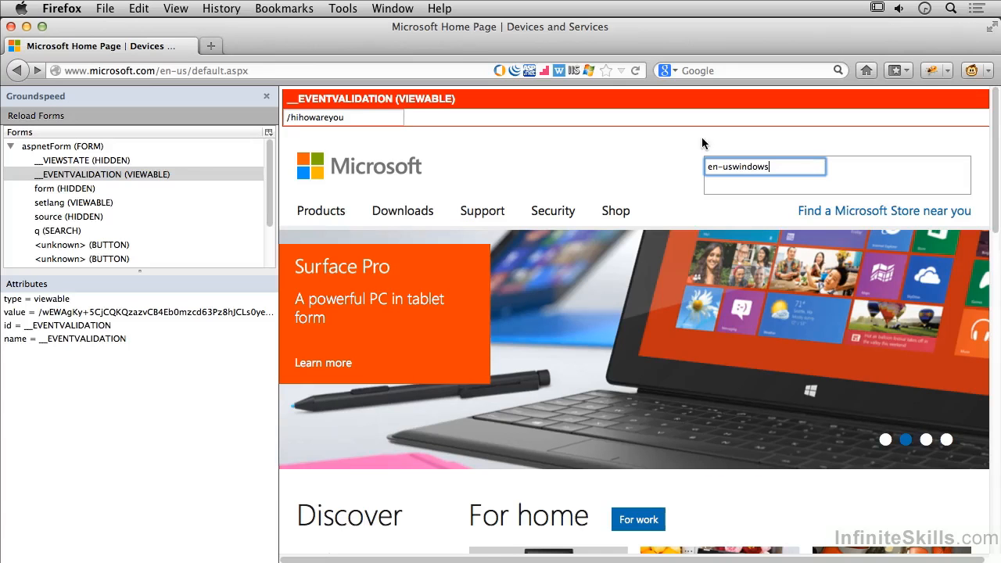
Select aspnetForm, reload the Microsoft home page to discard the form changes, and refresh the form's element list.
click(116, 149)
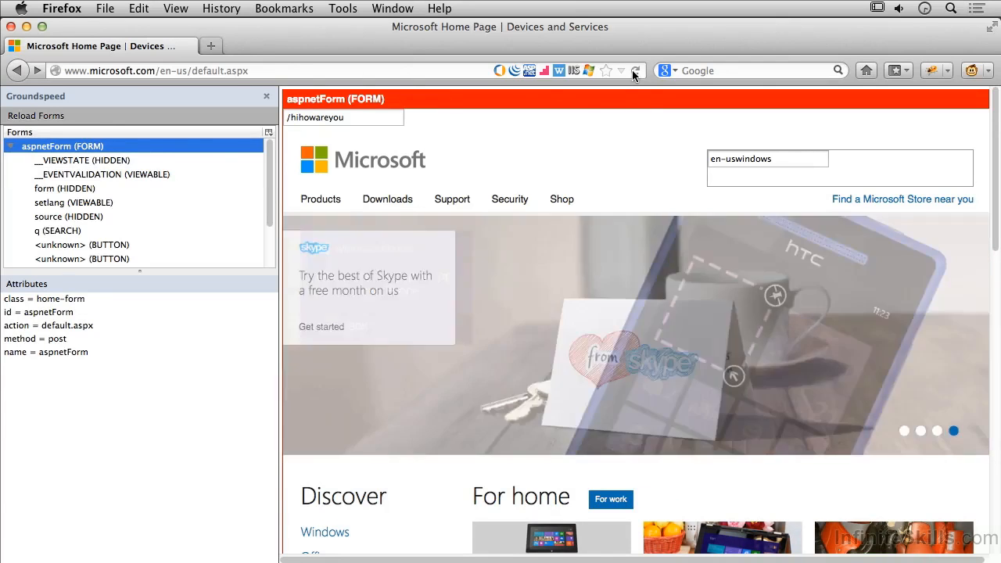
click(631, 70)
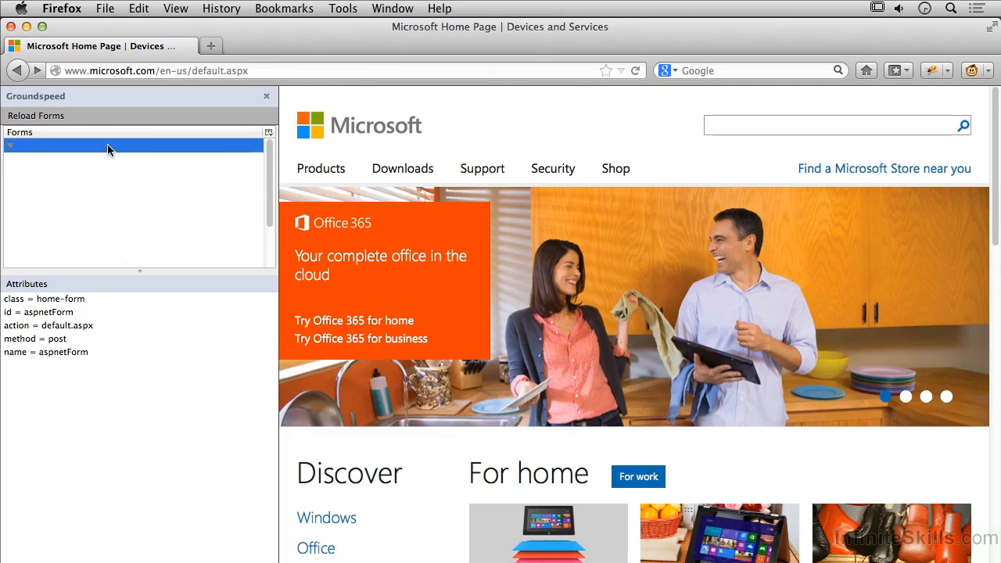
click(9, 147)
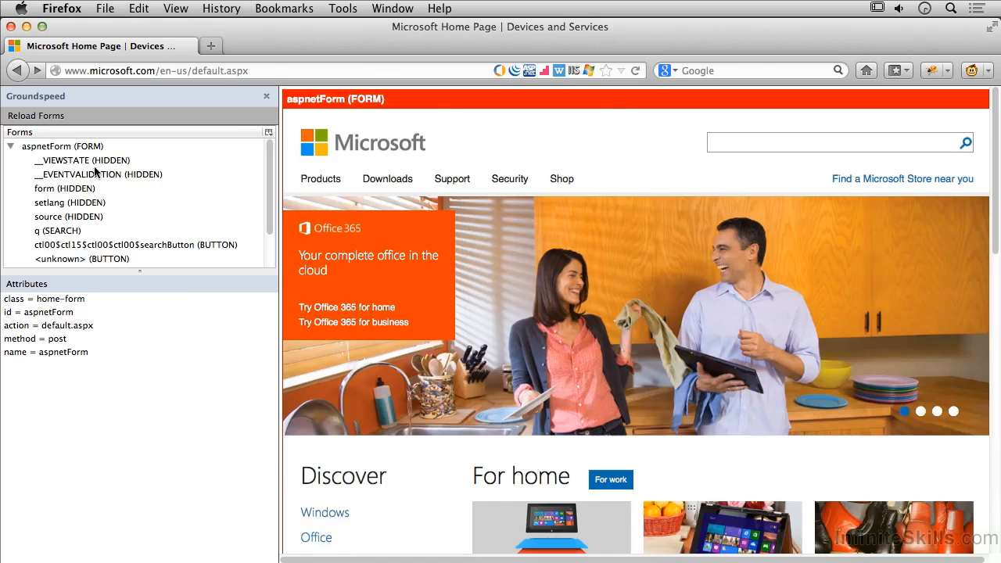
Review the actions available for the hidden __EVENTVALIDATION field, and open the options for its type attribute.
click(100, 175)
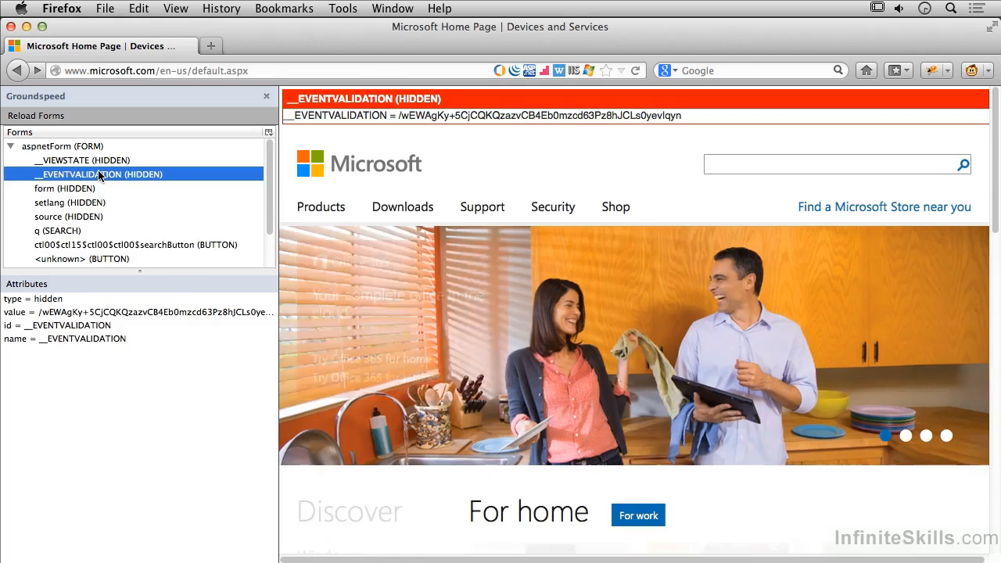
right_click(99, 175)
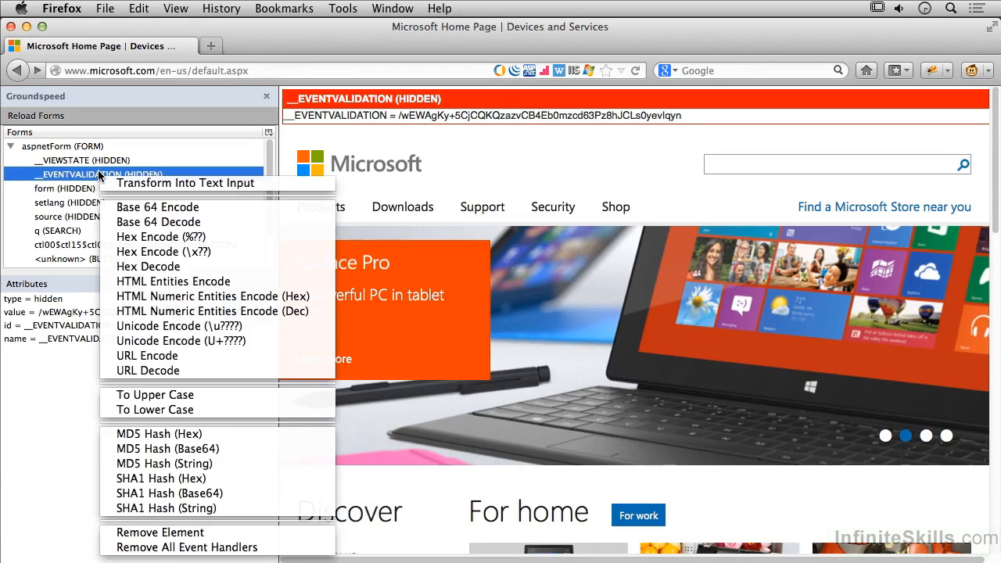
click(71, 364)
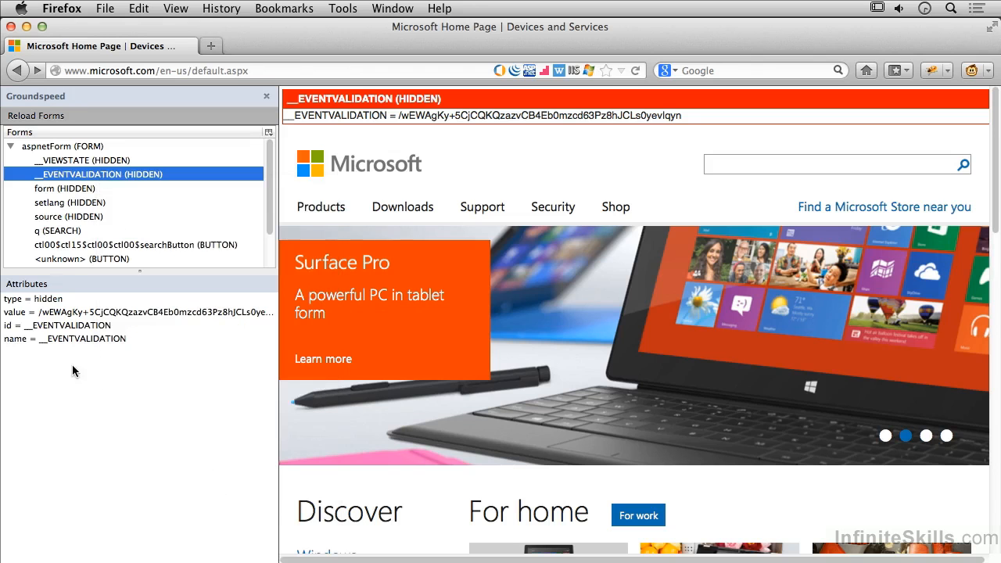
click(54, 302)
right_click(54, 305)
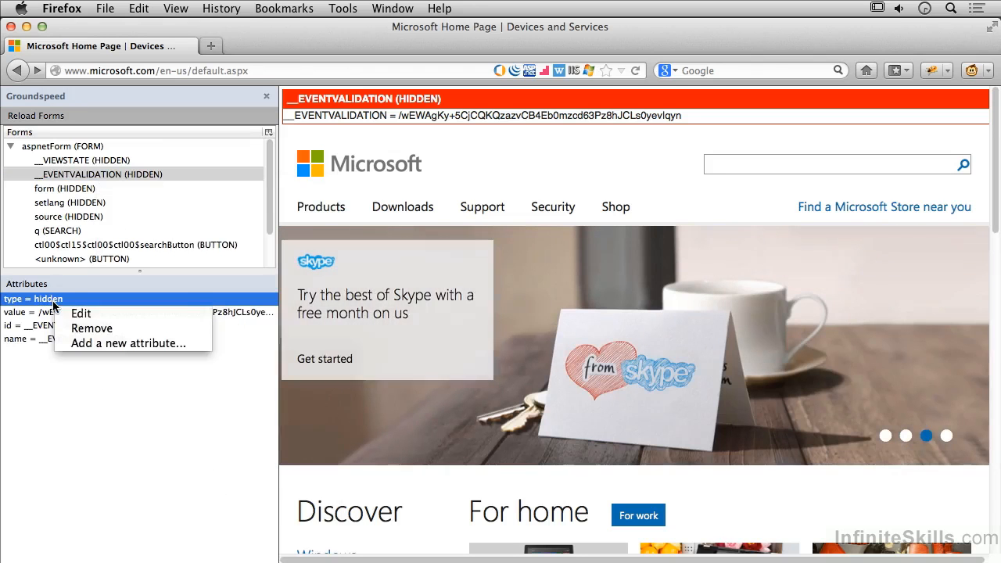
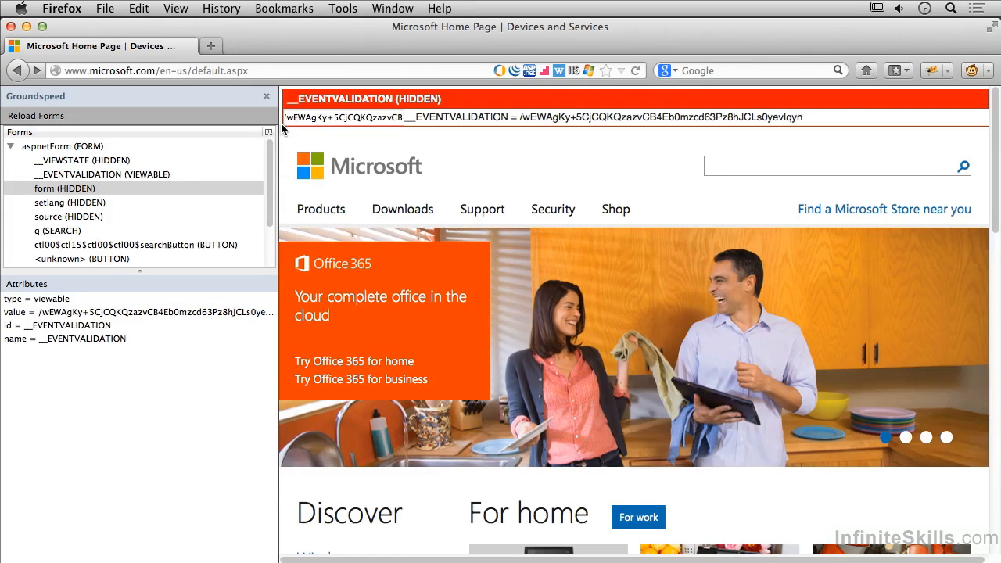
Replace the exposed __EVENTVALIDATION field's value with /hihowareyou, and submit a search for windows on Microsoft.com.
drag(285, 118, 436, 124)
text(/hihowareyou)
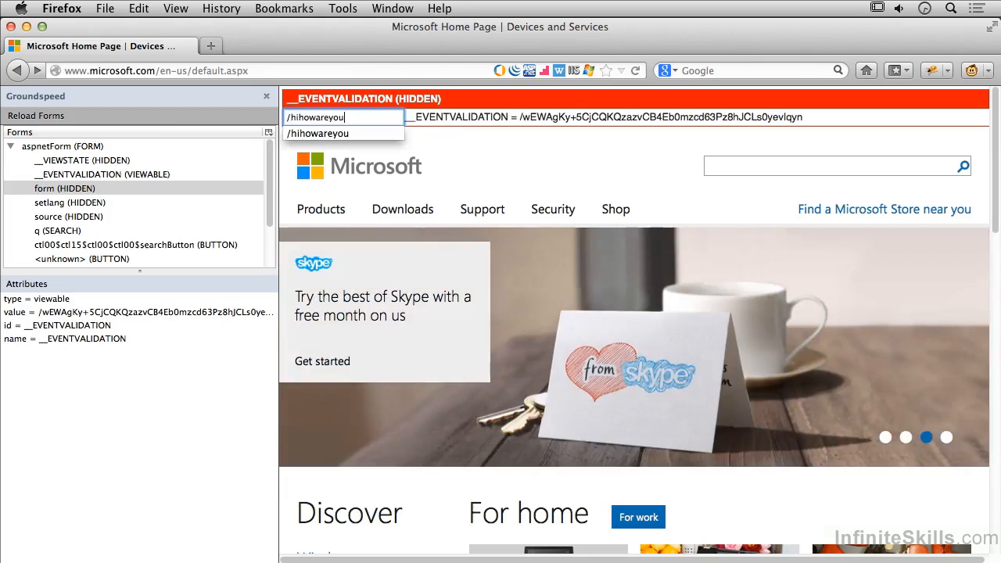
click(850, 167)
text(windows)
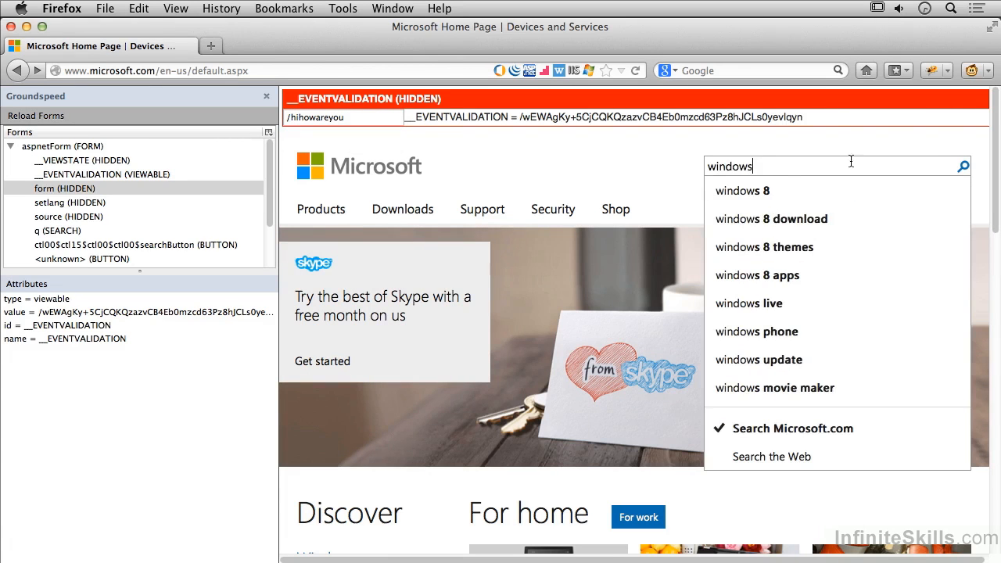
click(964, 168)
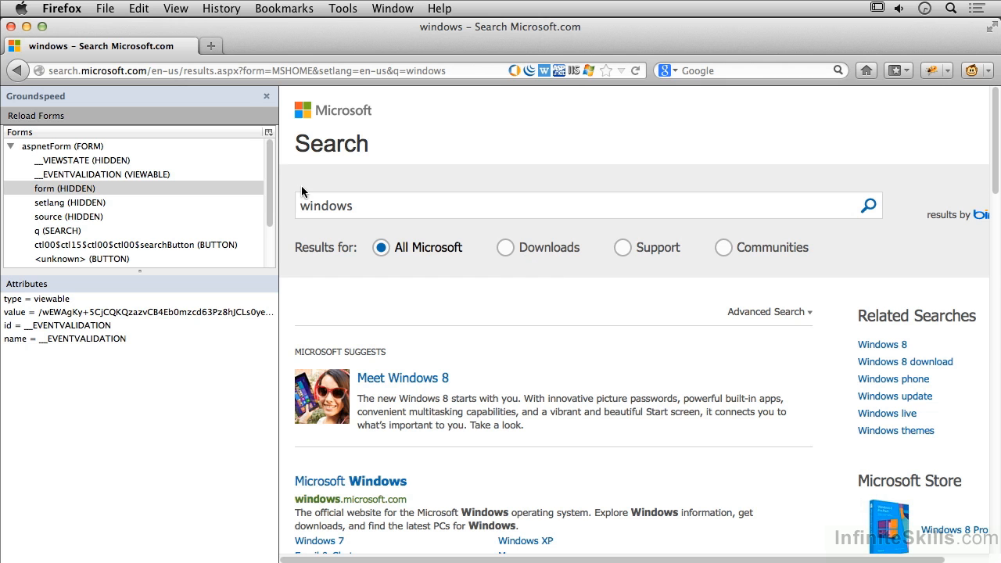
Close the Groundspeed sidebar and look through the windows search results.
click(267, 96)
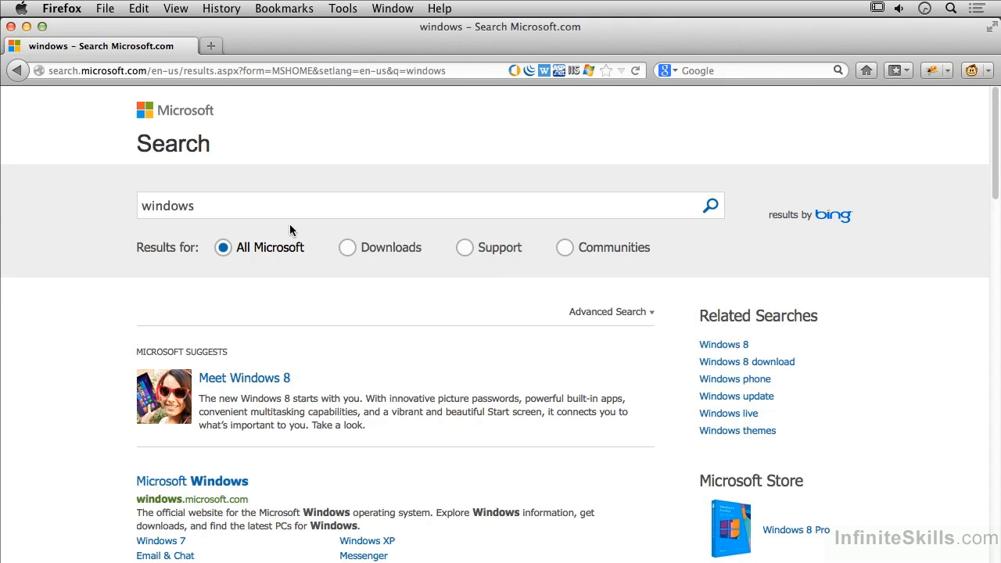
scroll(427, 174, down, 5)
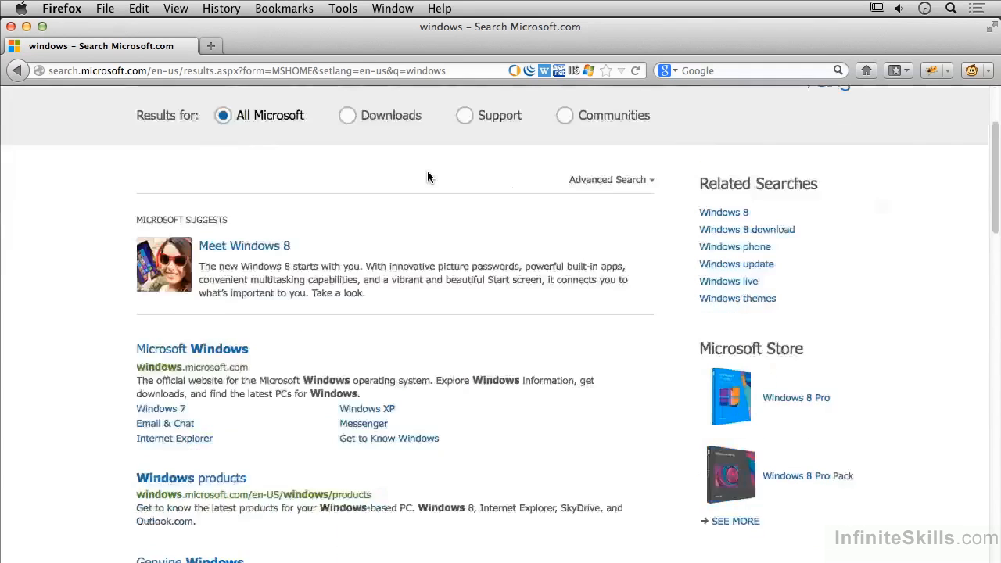